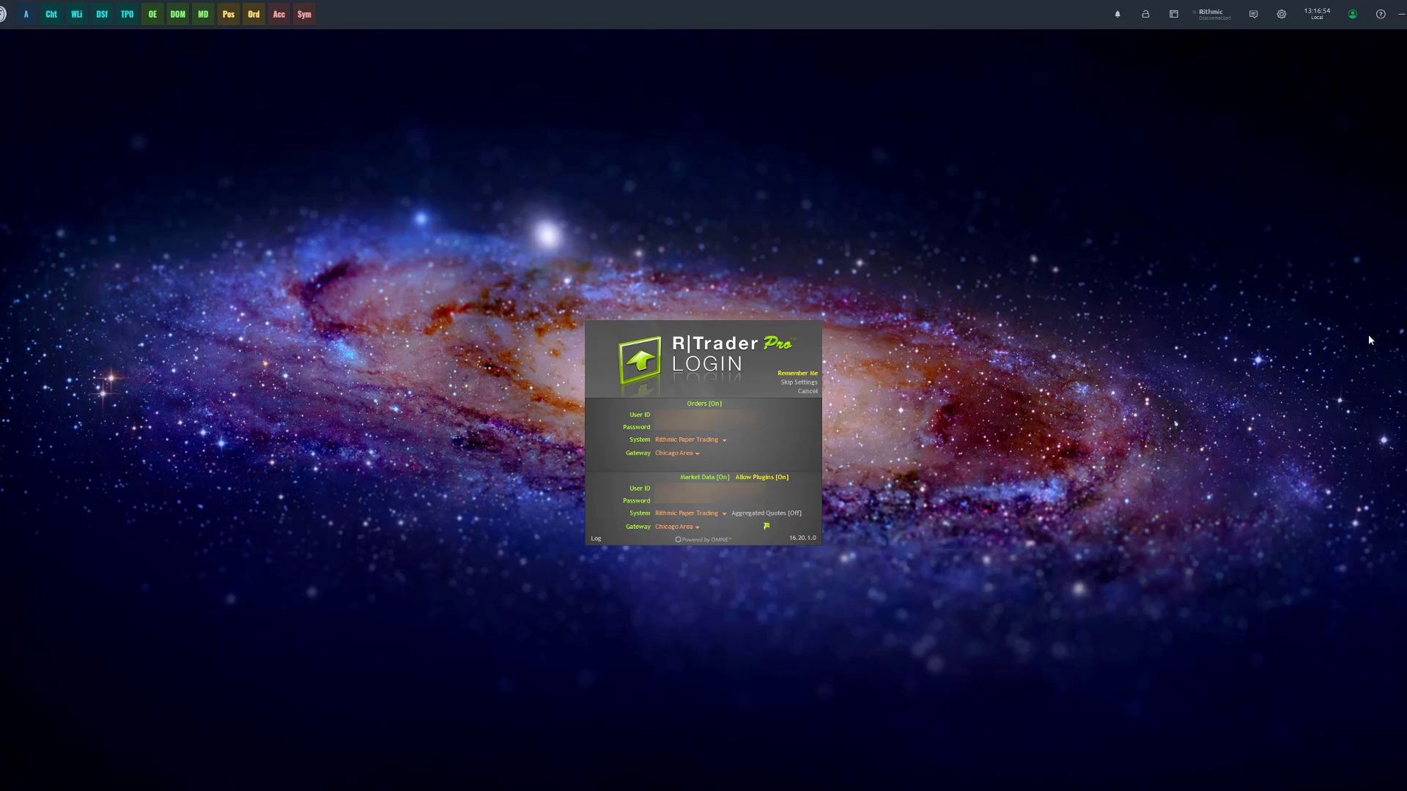
left_click(713, 479)
left_click(713, 478)
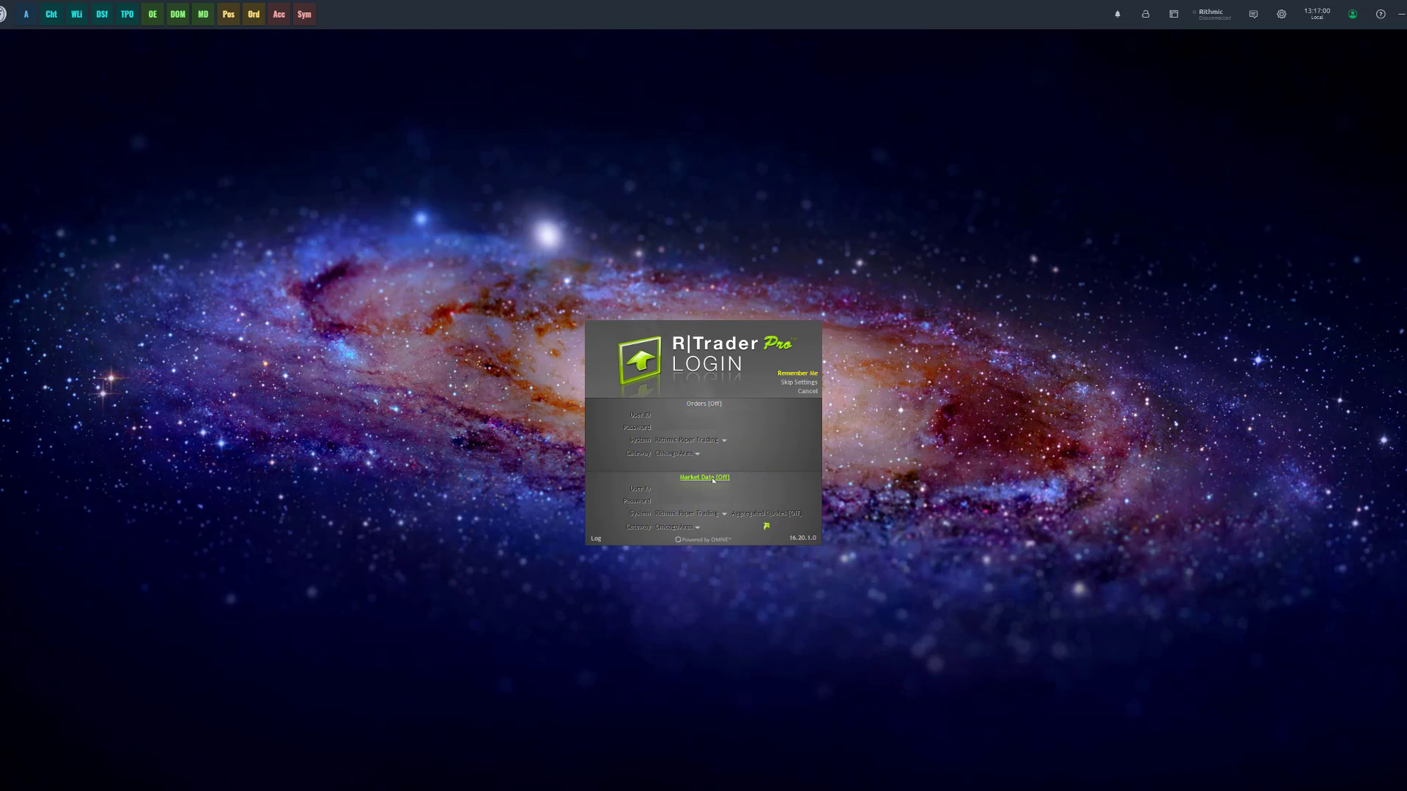
left_click(713, 478)
left_click(709, 404)
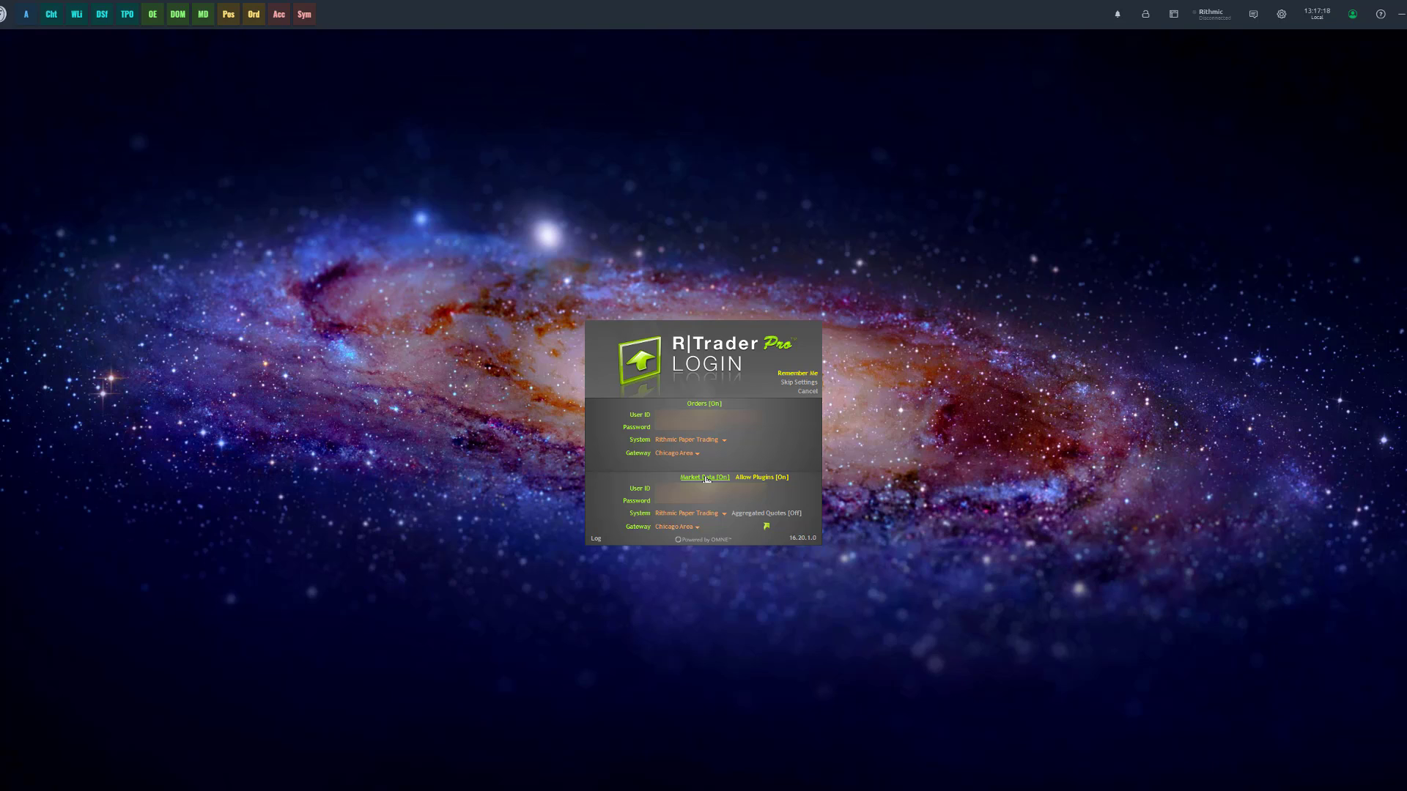
left_click(775, 479)
left_click(780, 480)
Step: Log in to Rithmic Paper Trading and nudge the R Trader Pro window into place
left_click(765, 527)
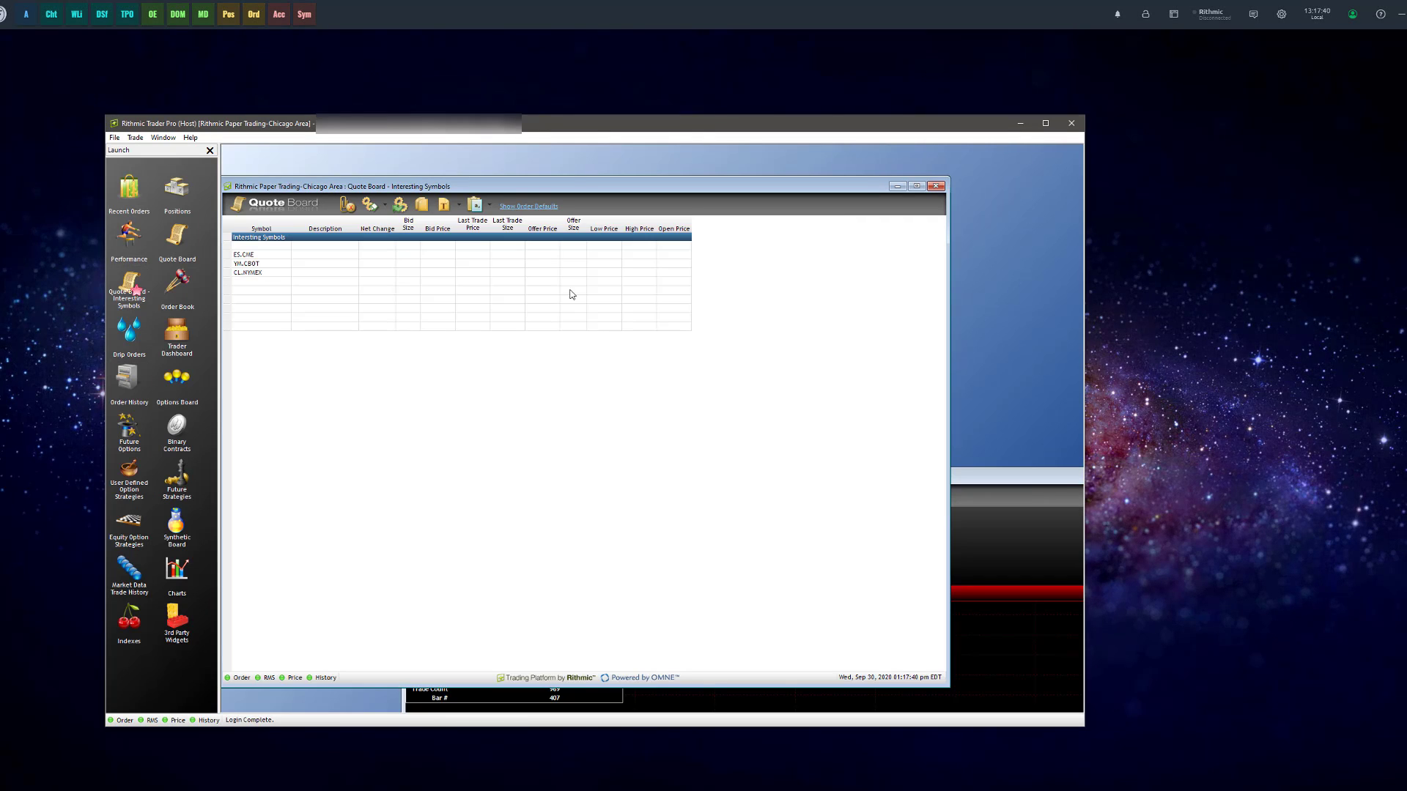
left_click_drag(659, 123, 674, 121)
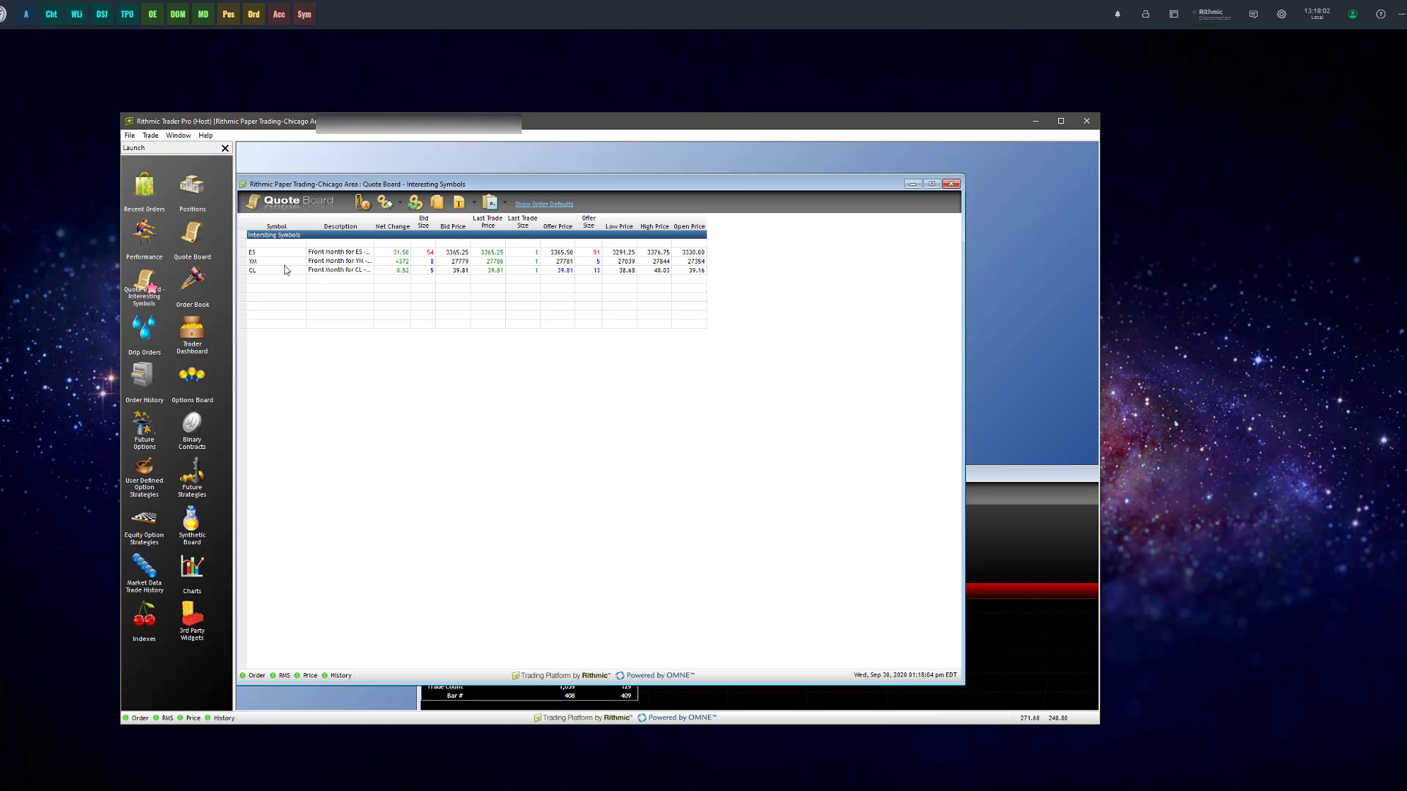
left_click(375, 14)
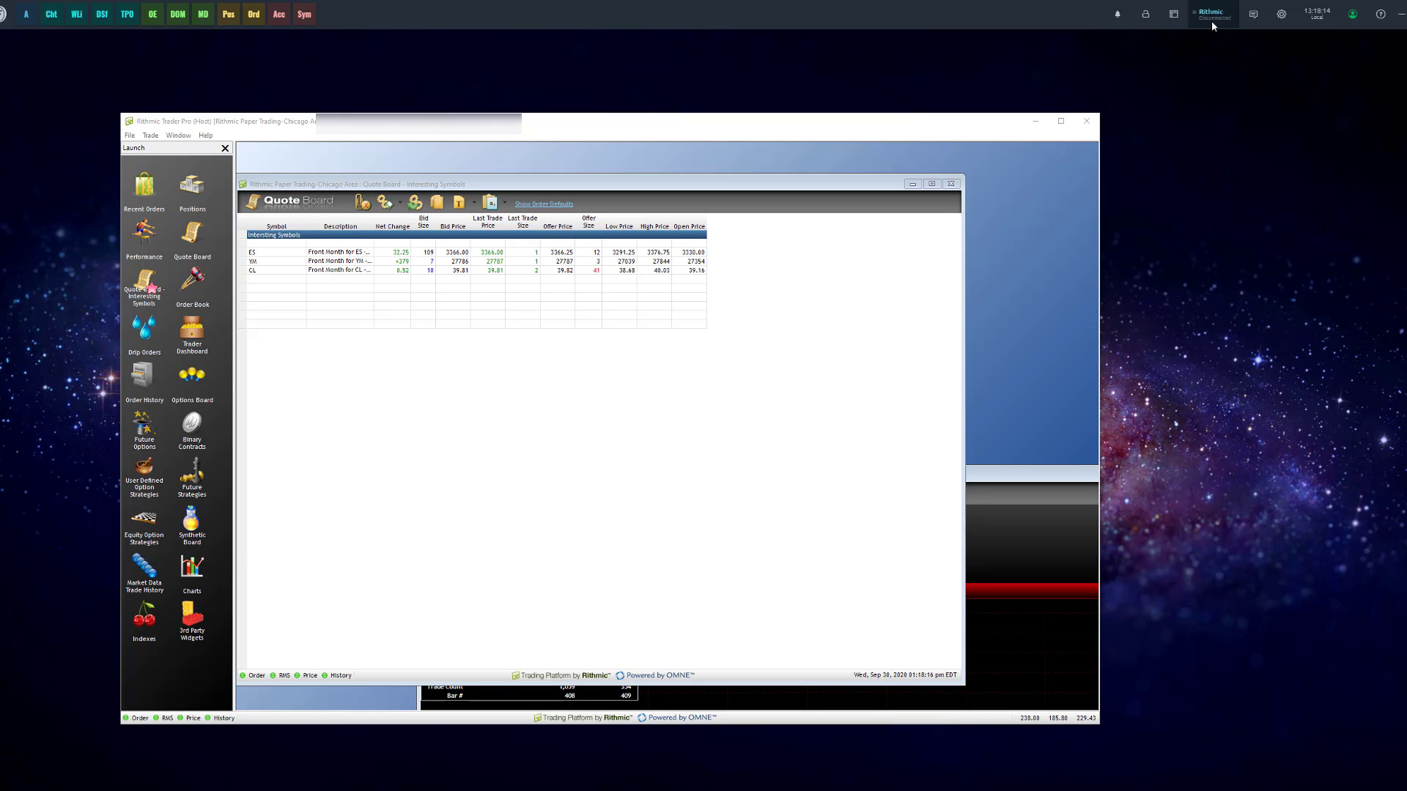
Step: From Settings > Connections, select the Rithmic connection and open its connection settings
left_click(1074, 16)
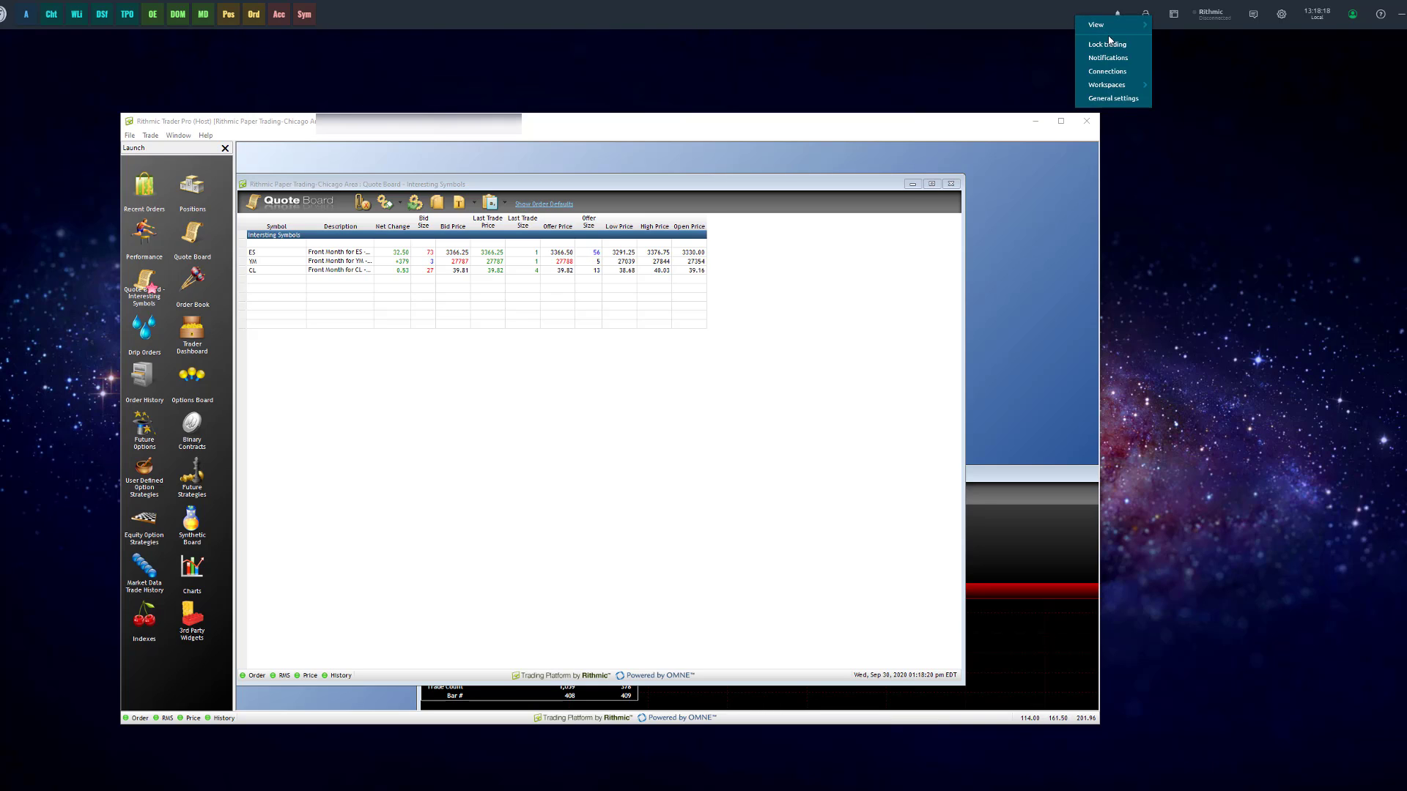
left_click(1107, 71)
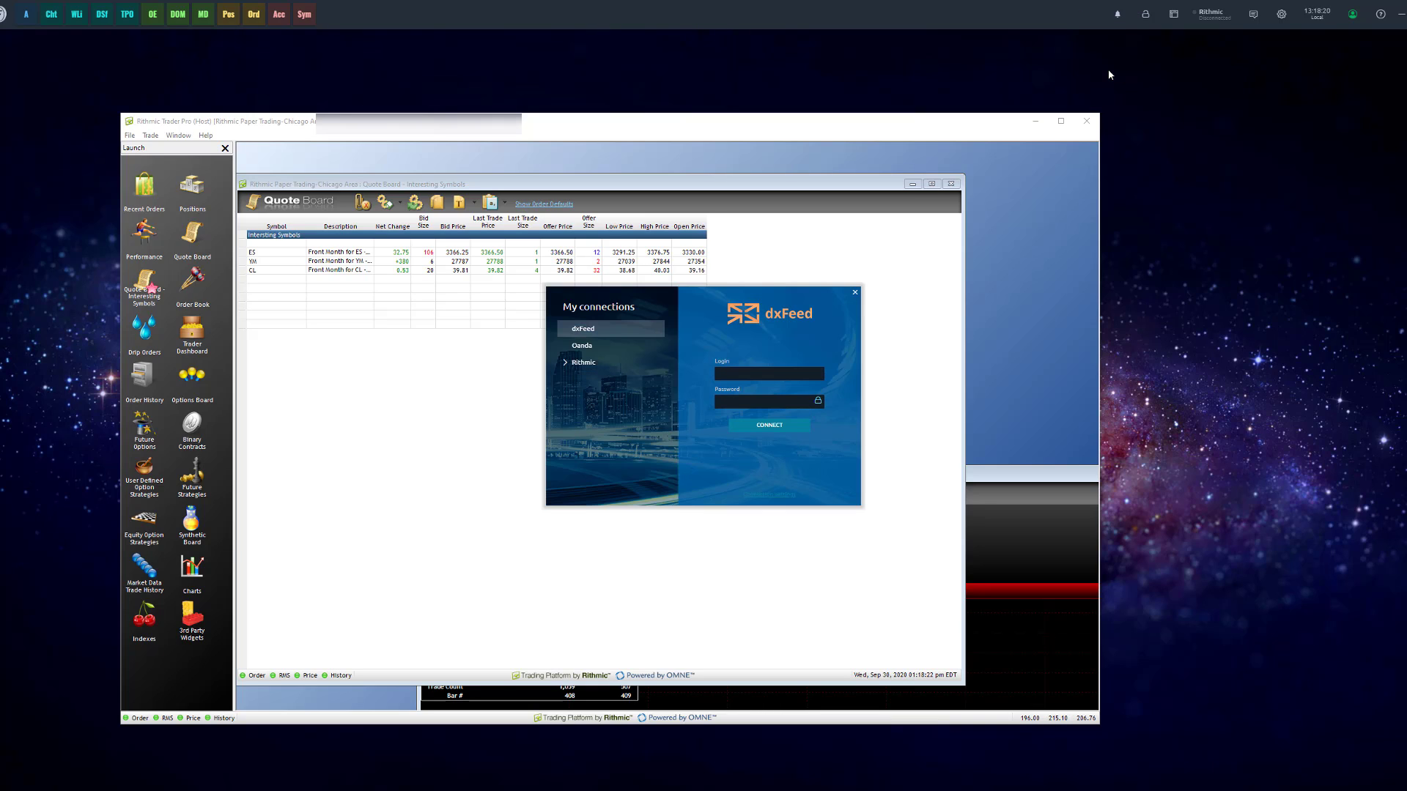
left_click(597, 362)
left_click(601, 379)
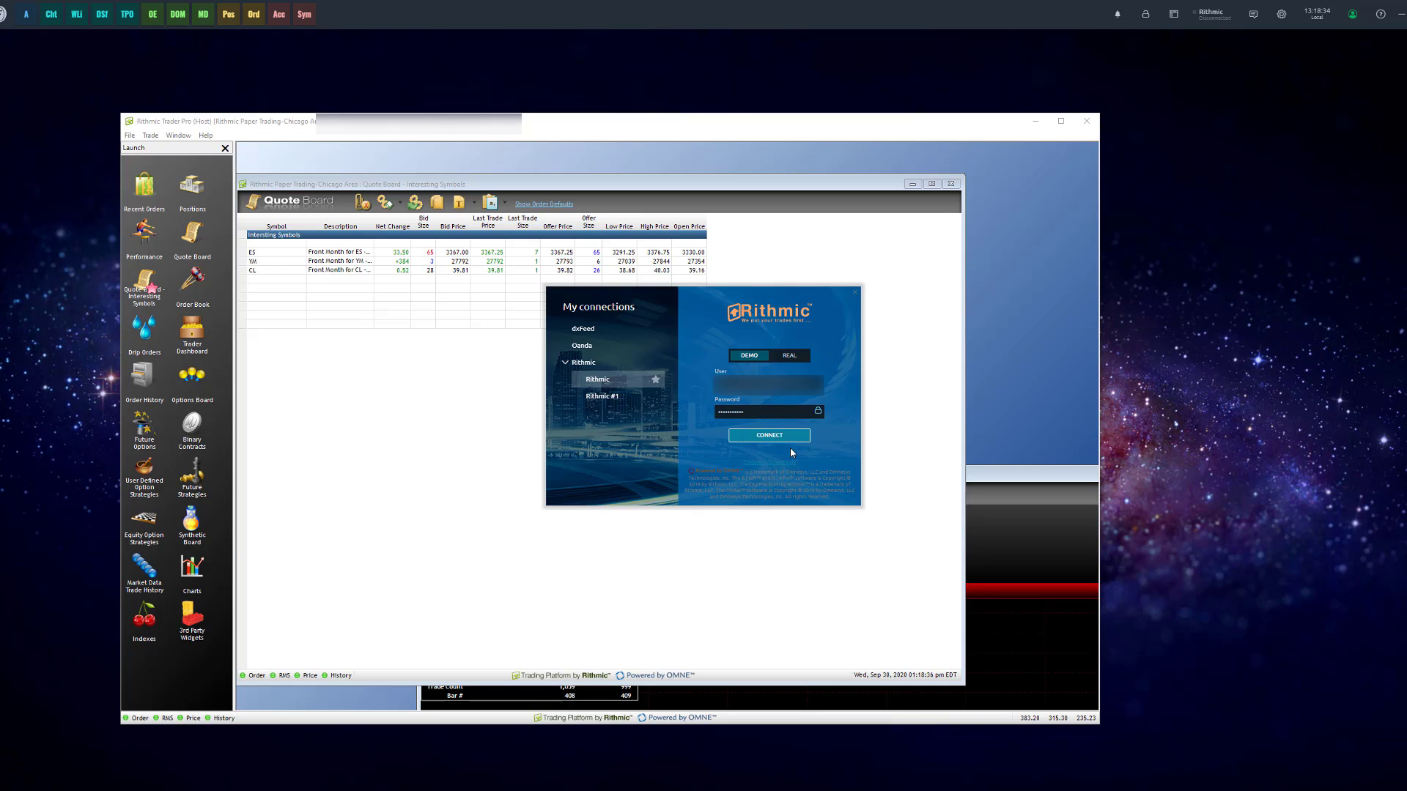
left_click(783, 465)
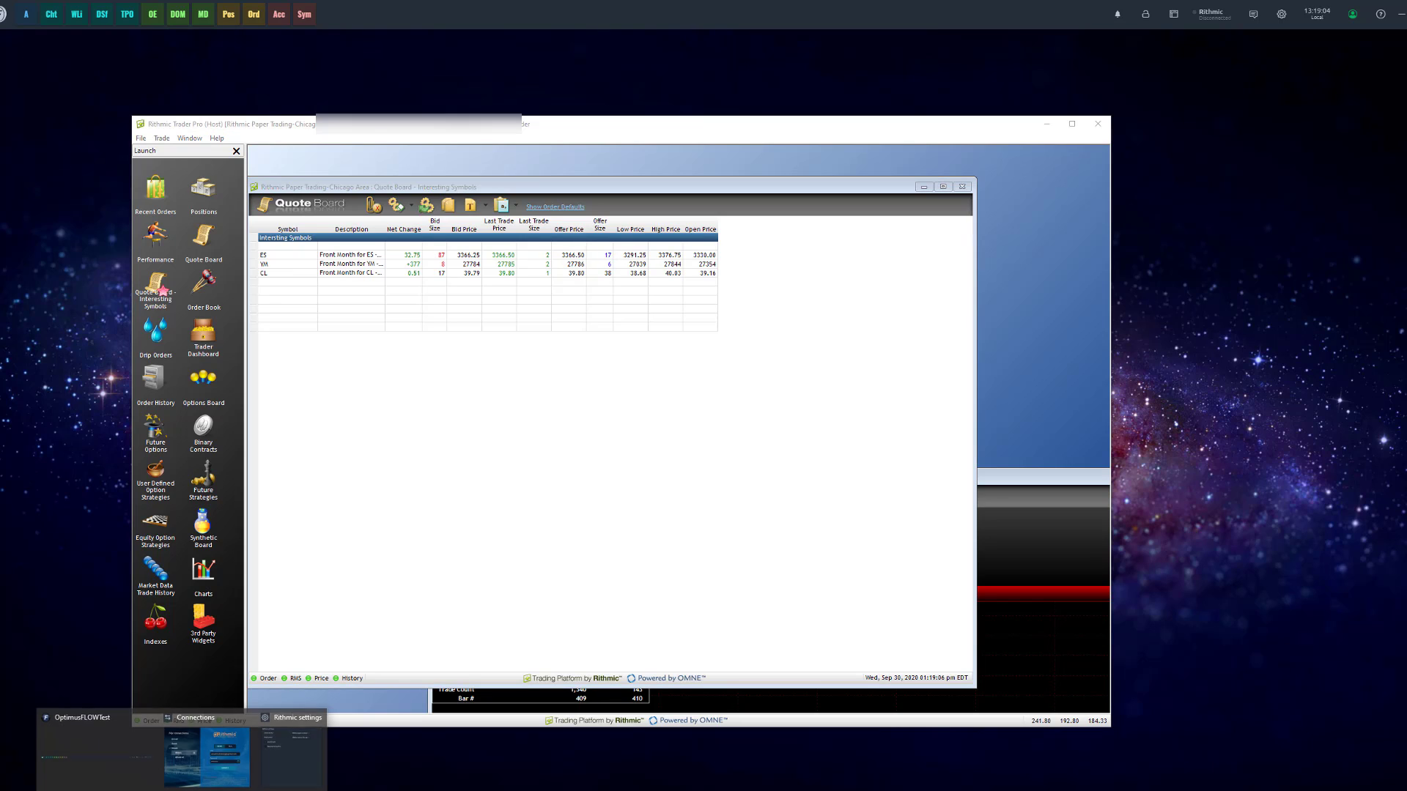
Step: Enable Use RTrader in the Rithmic settings, close them, and connect to Rithmic
left_click(204, 754)
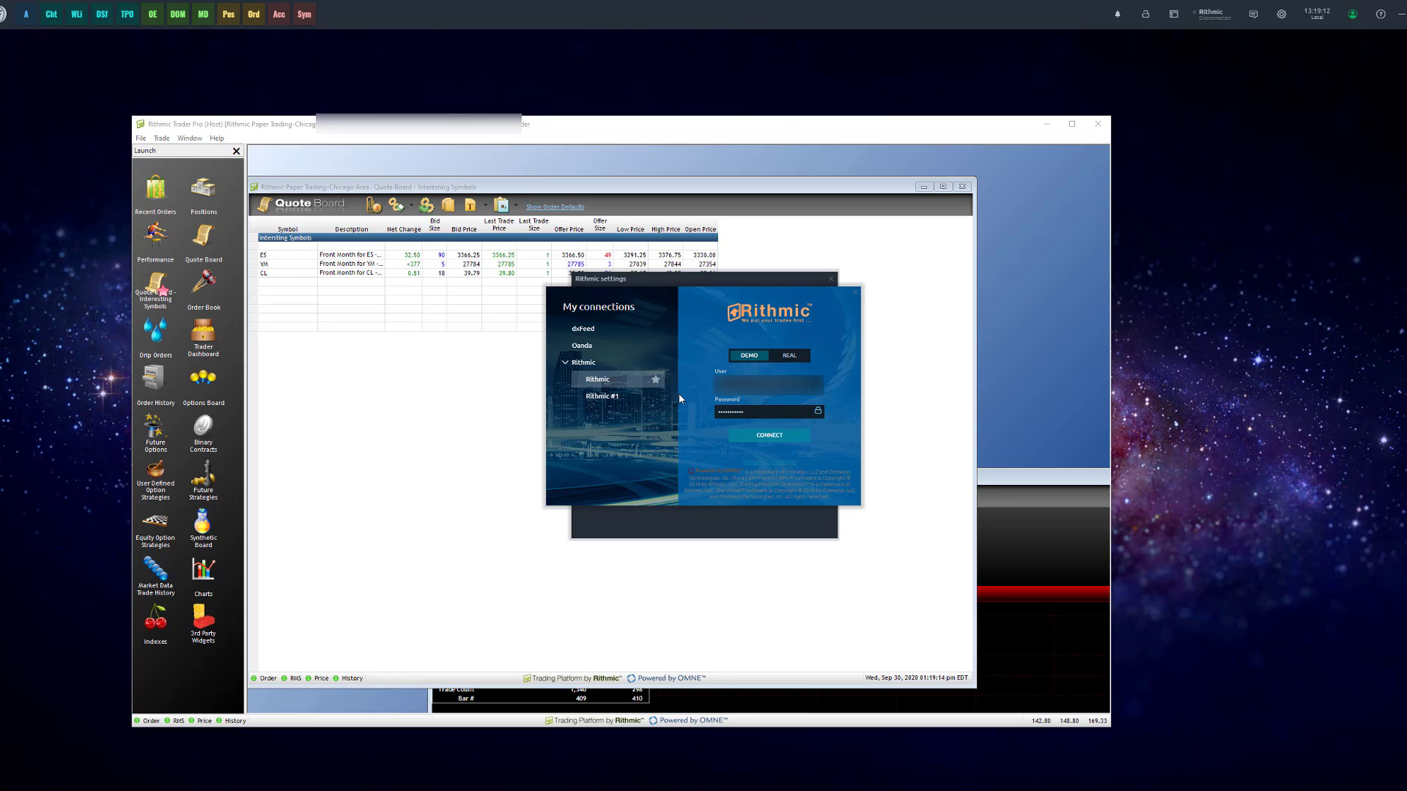
left_click(748, 462)
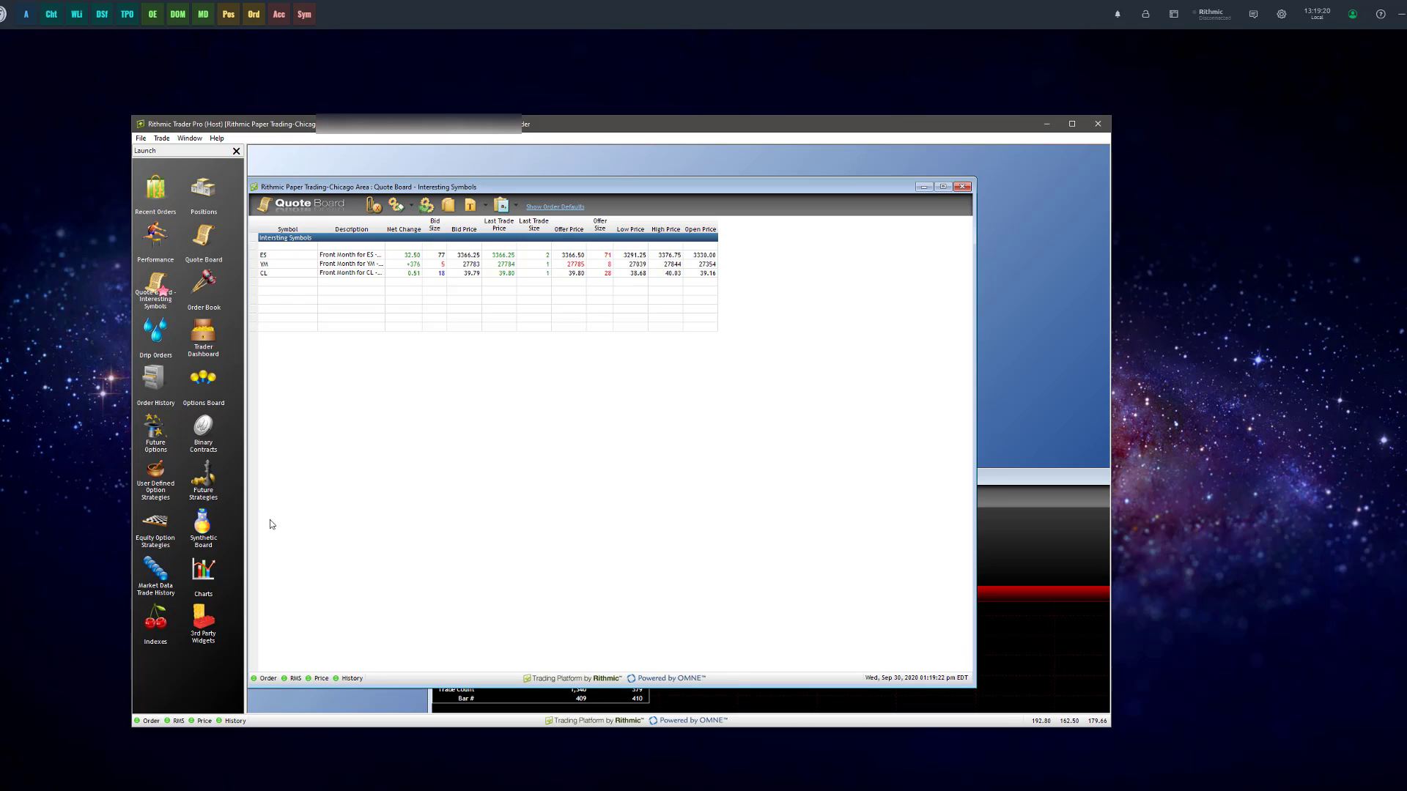
mouse_move(247, 782)
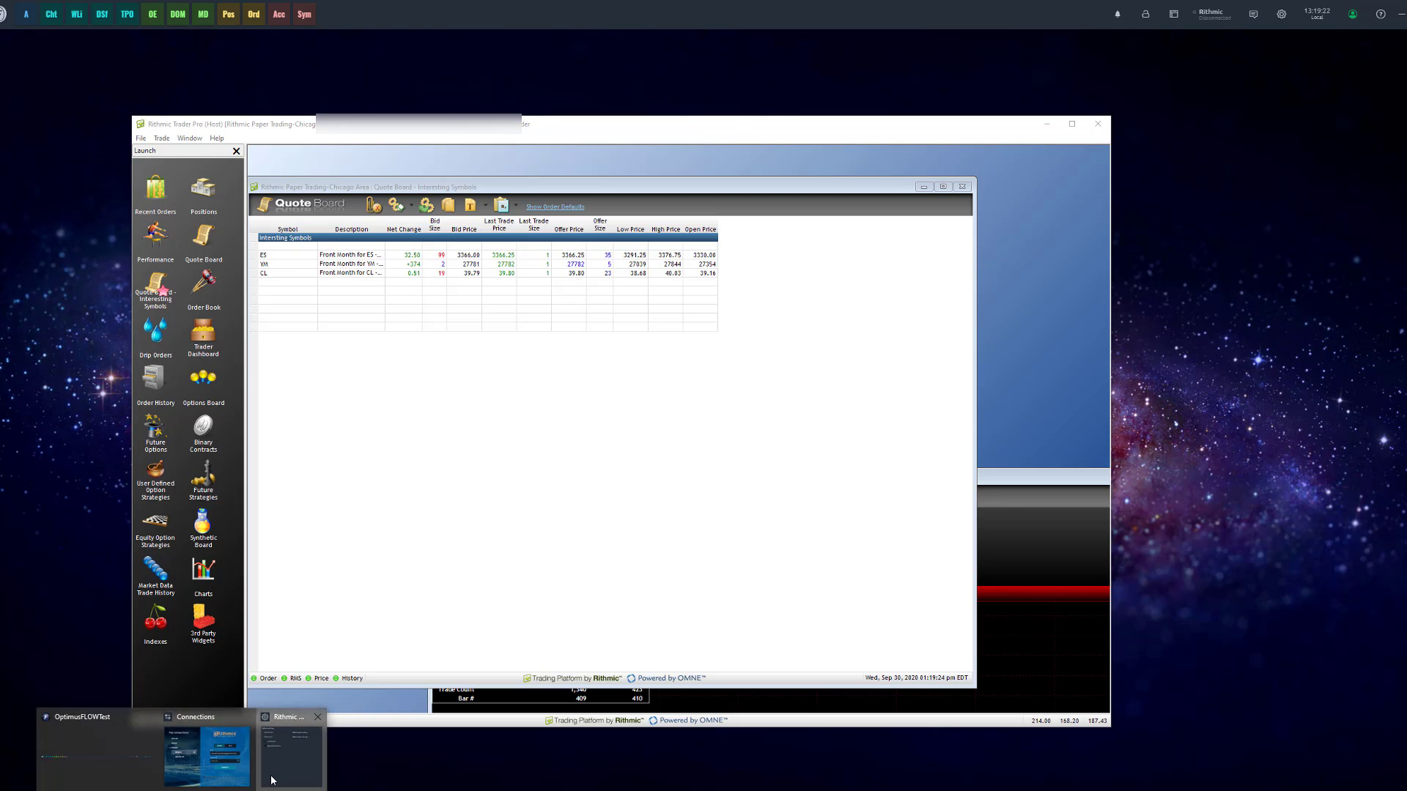
left_click(287, 758)
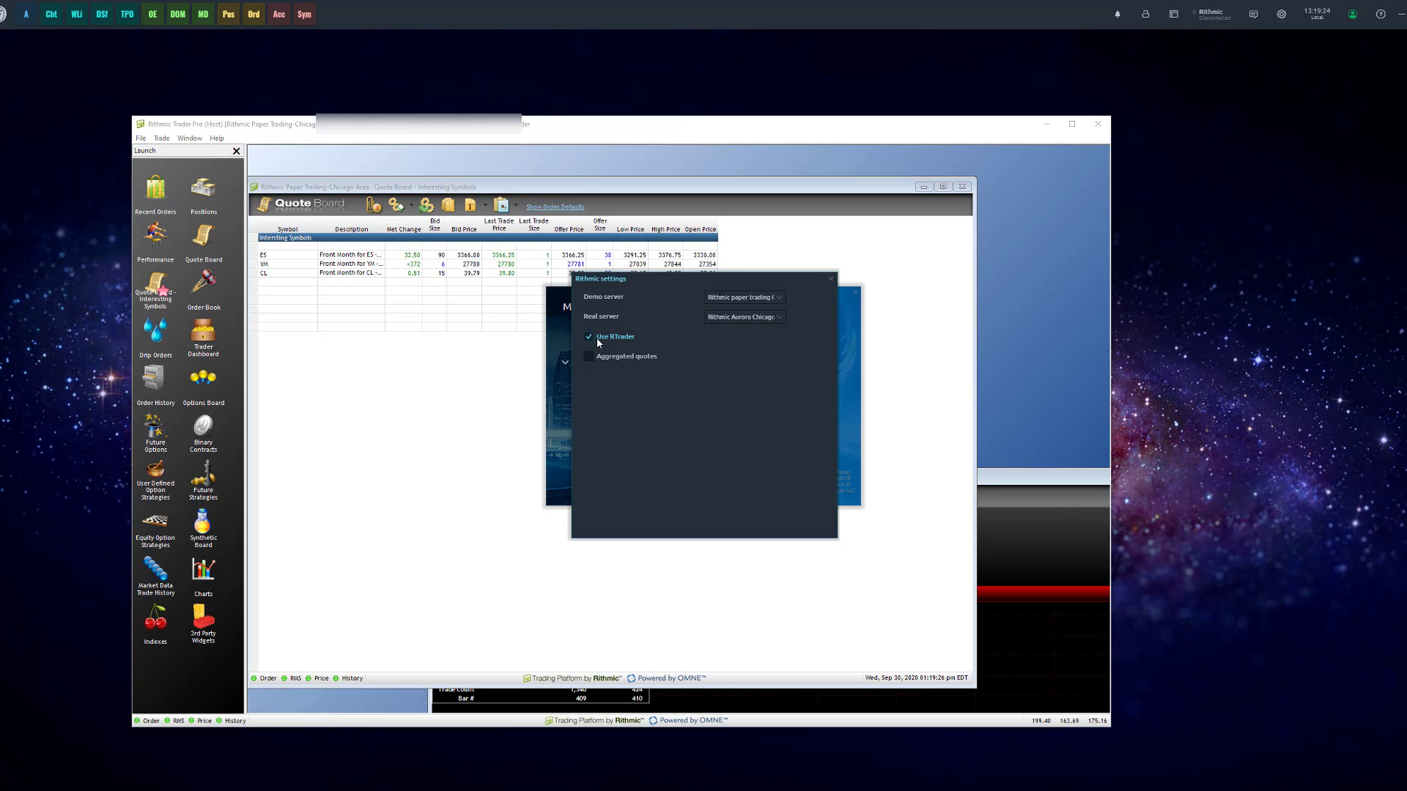
left_click(834, 281)
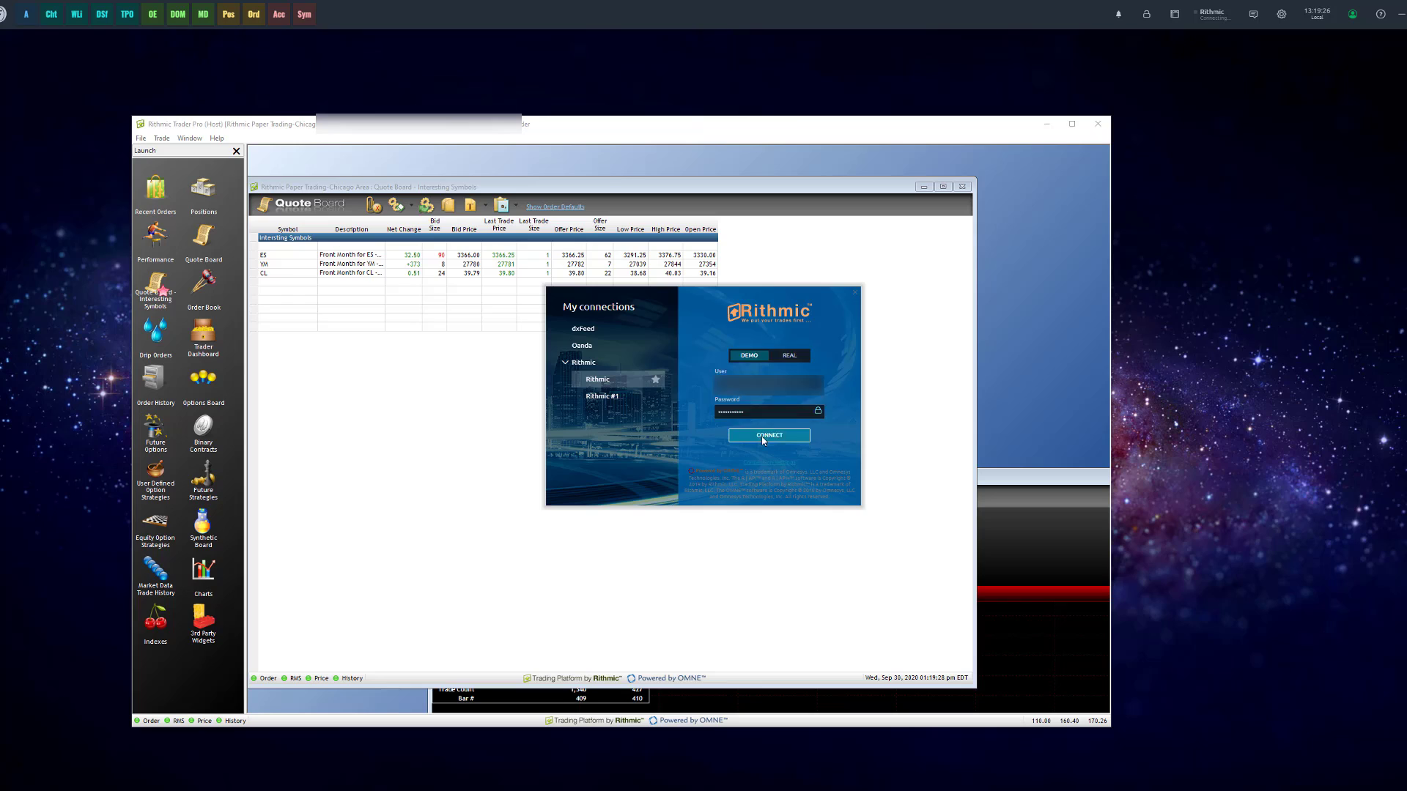
left_click(762, 436)
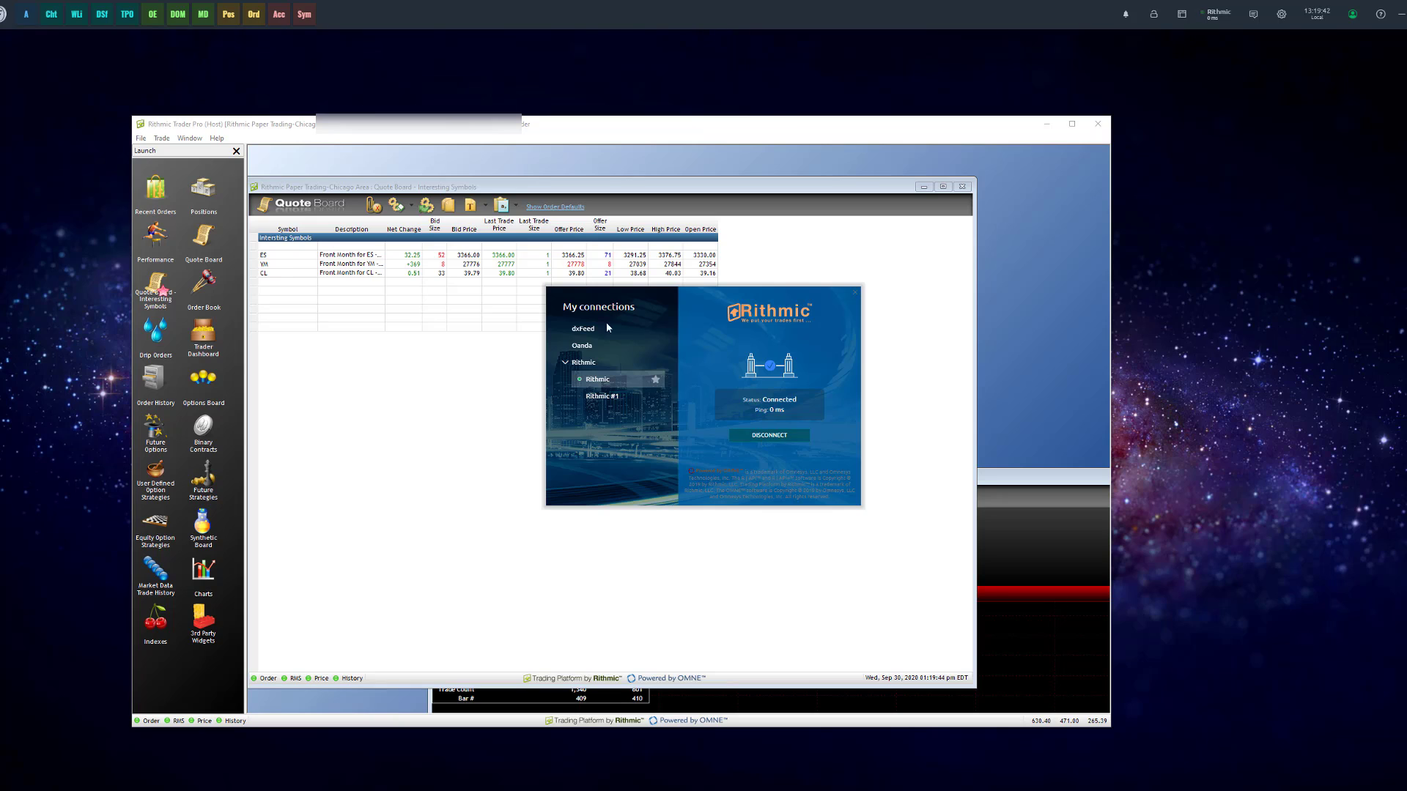
Step: View the Rithmic account's balance in Account info, then close the Account and Connections panels
left_click(279, 15)
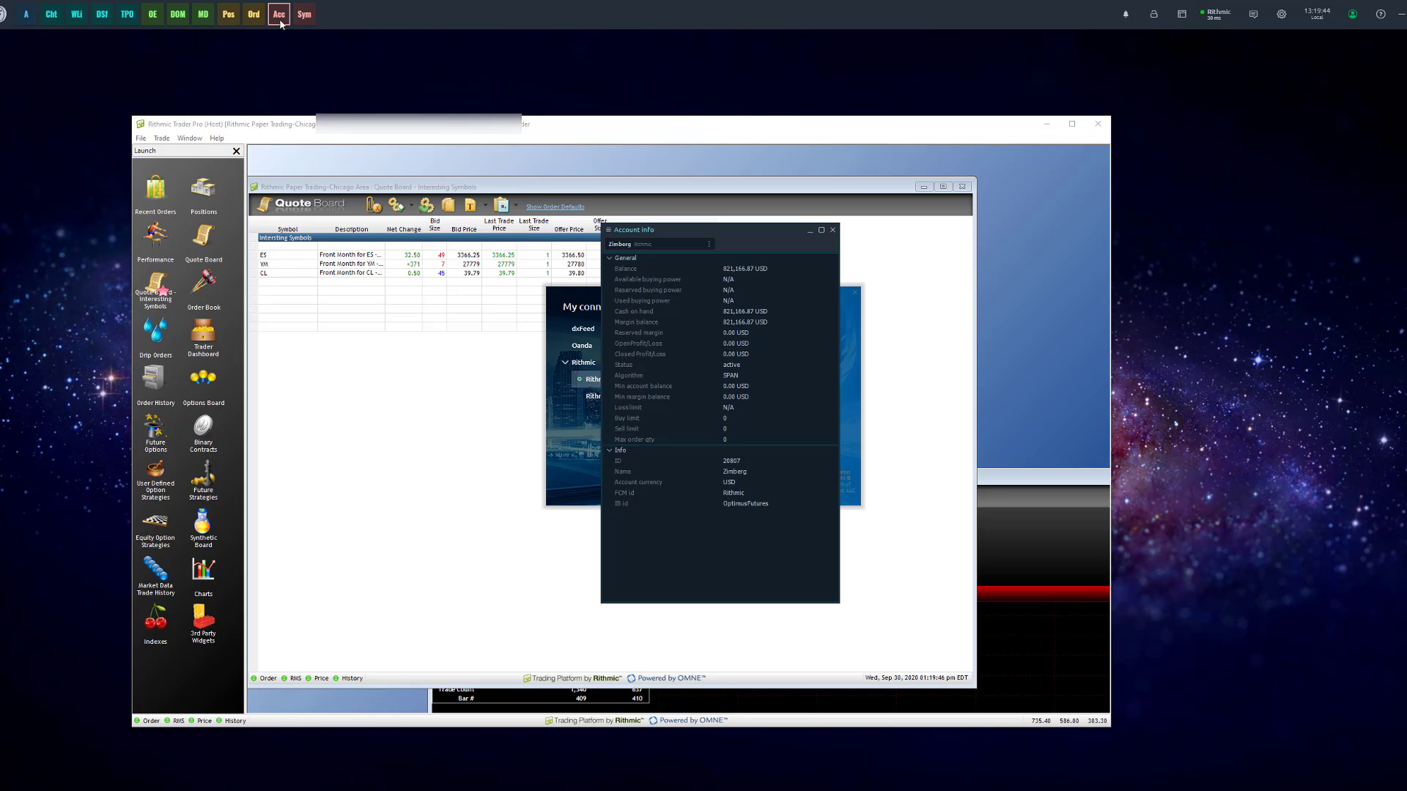
mouse_move(740, 273)
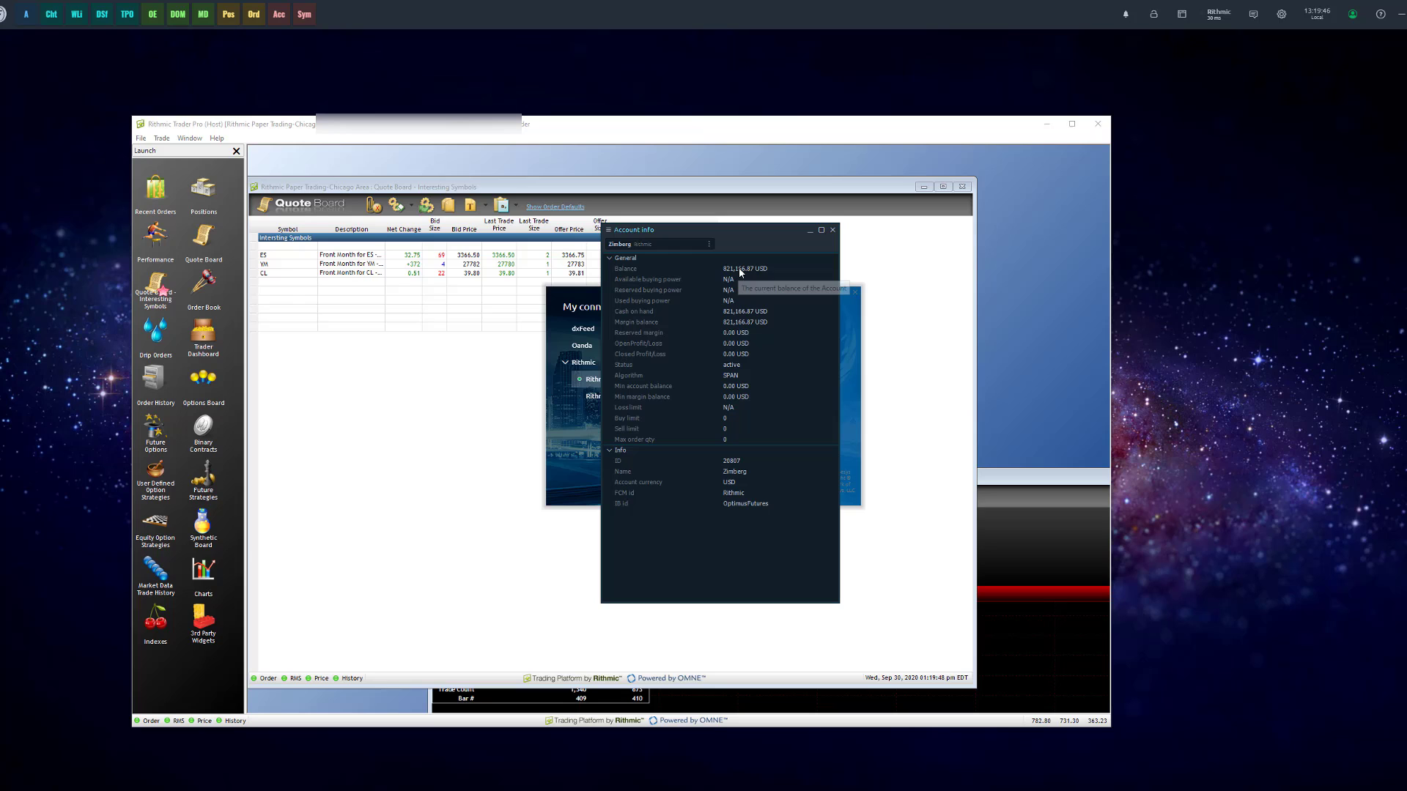
left_click(219, 350)
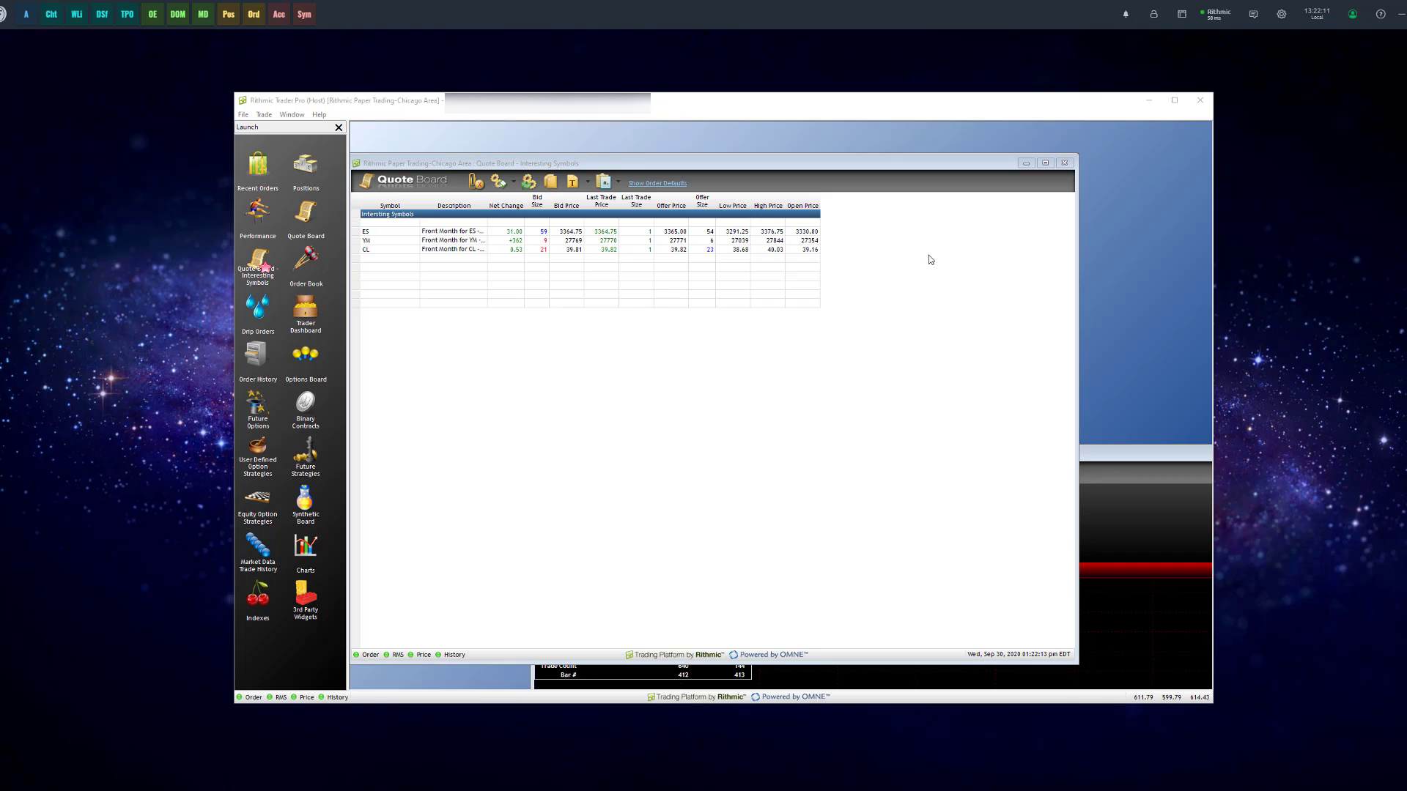
Step: Open an Order Book on ES.CME and select the paper trading account
left_click(302, 258)
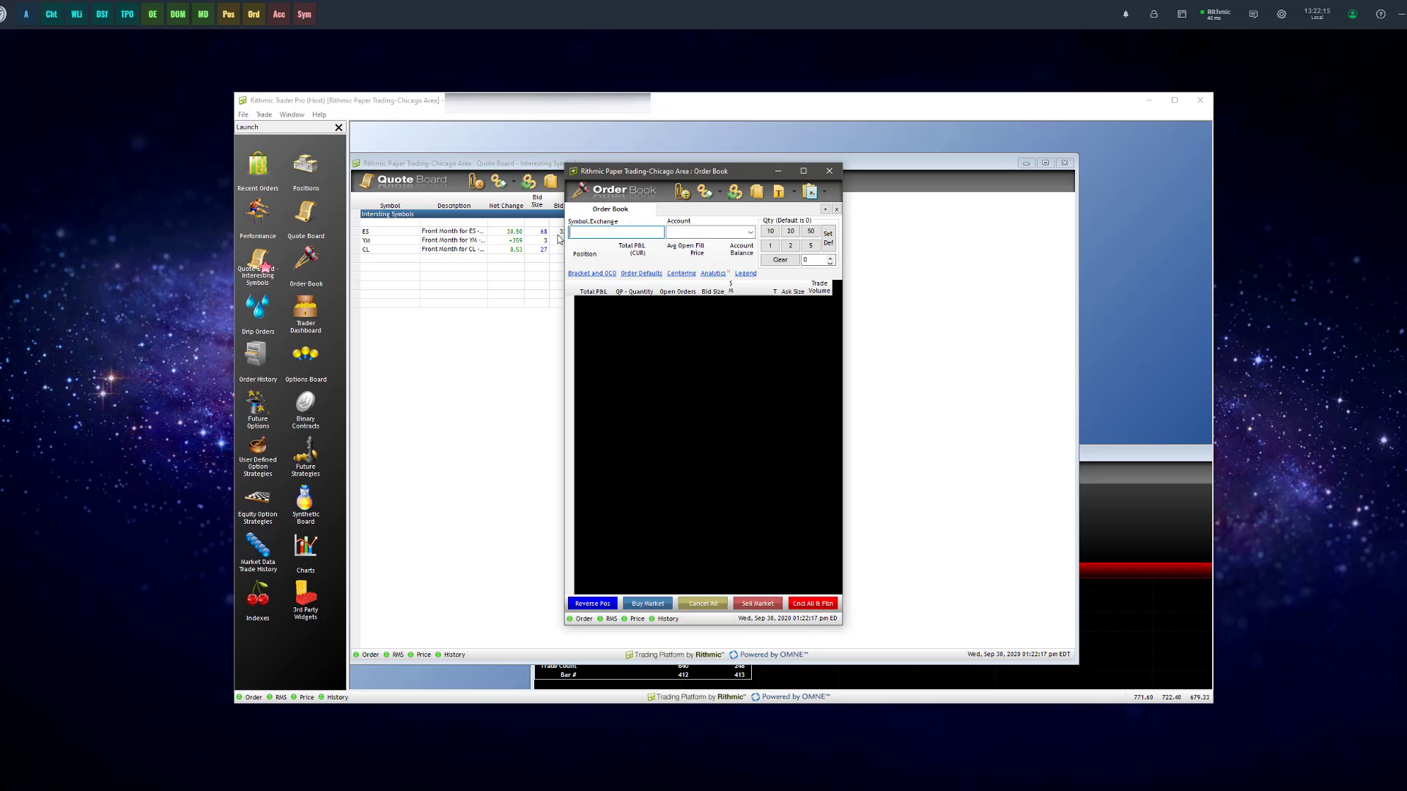
type("ES.CME")
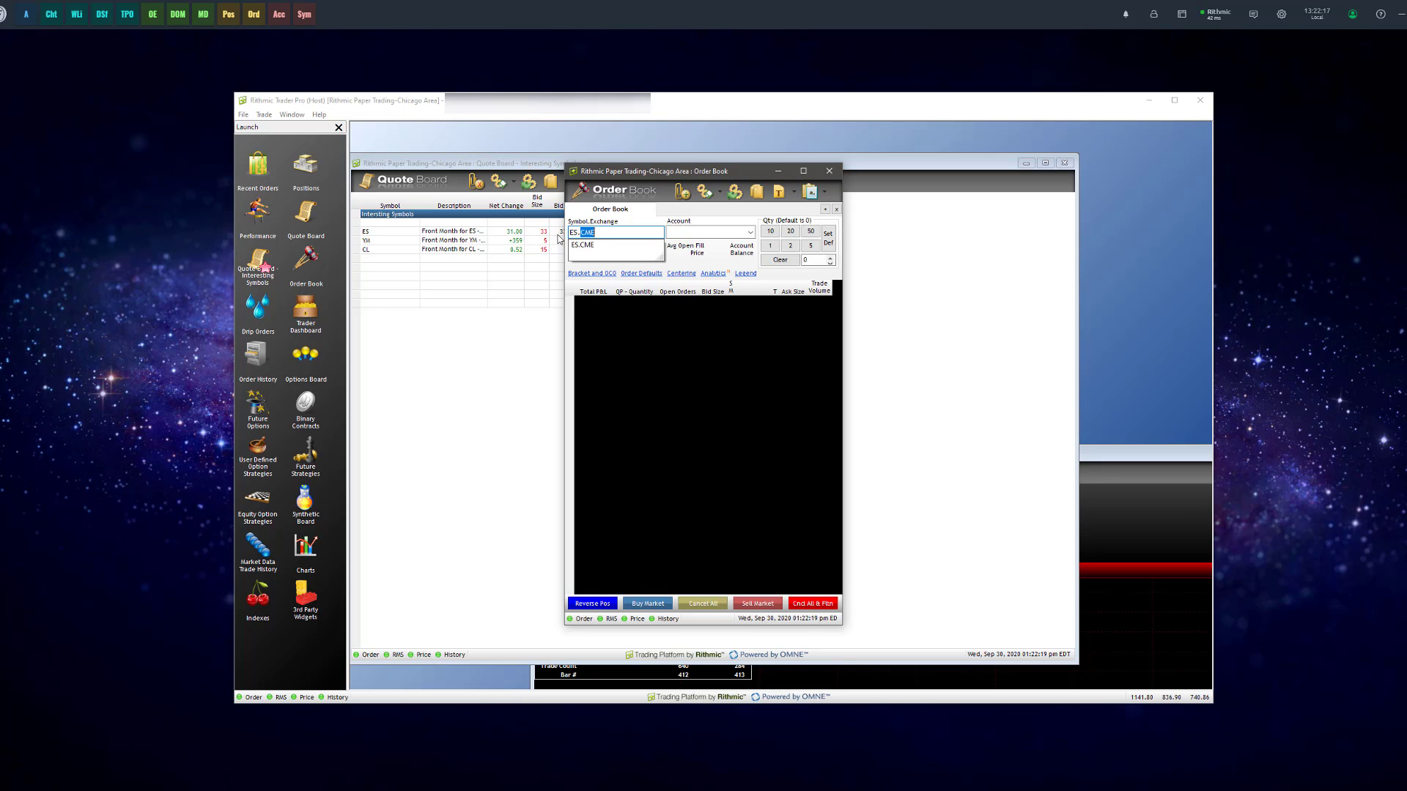
key("Return")
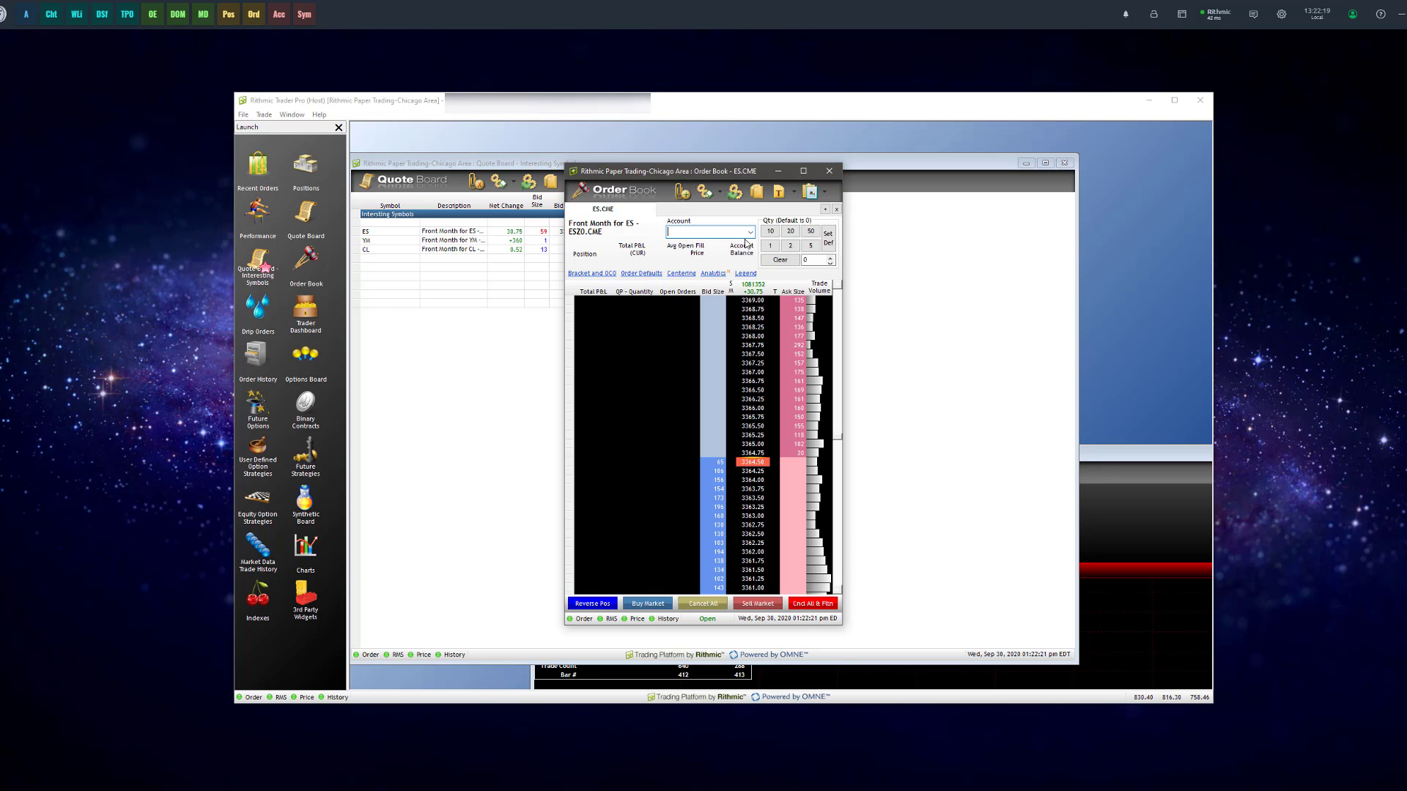
left_click(751, 233)
left_click(746, 244)
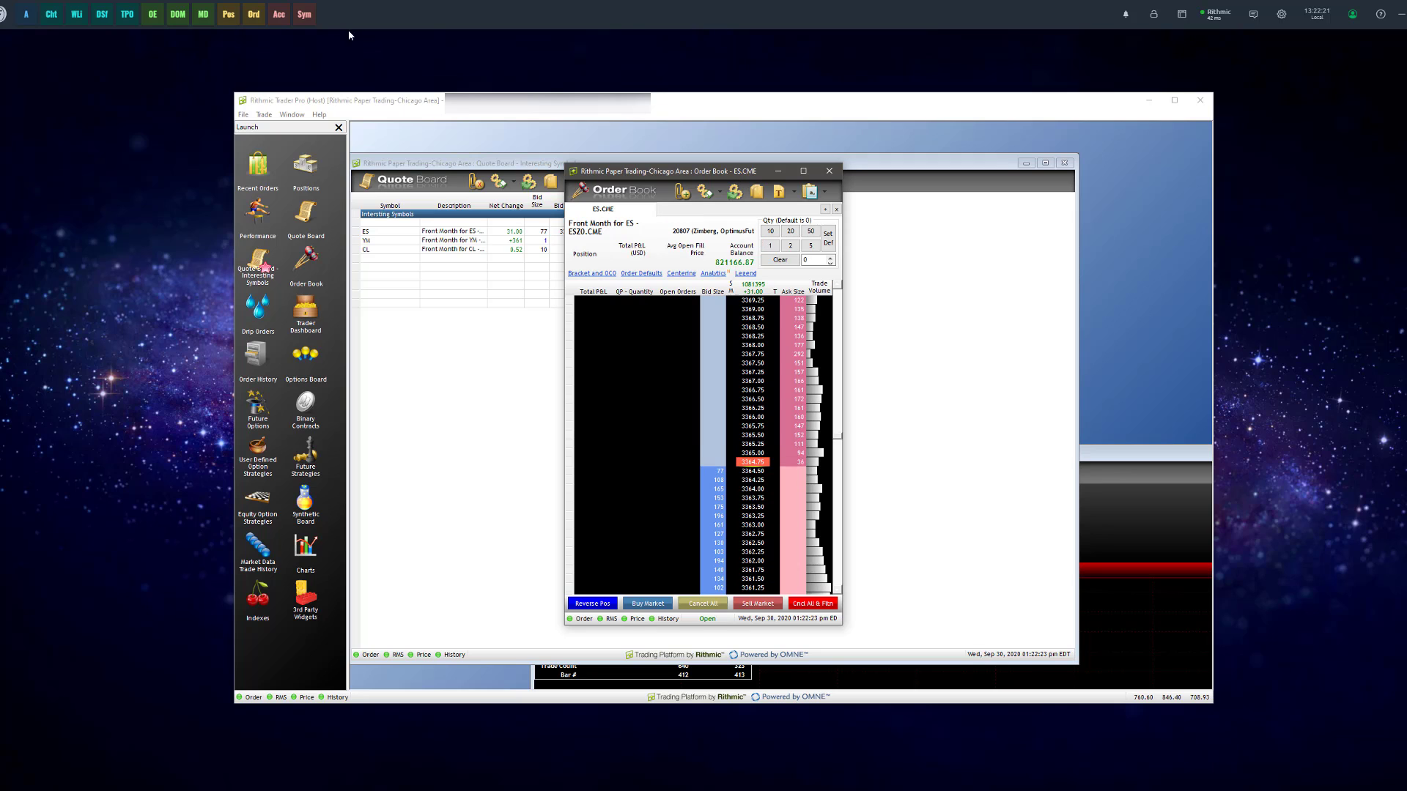
Step: Open a new Optimus Flow chart on the ES front-month contract from CME futures
left_click(51, 14)
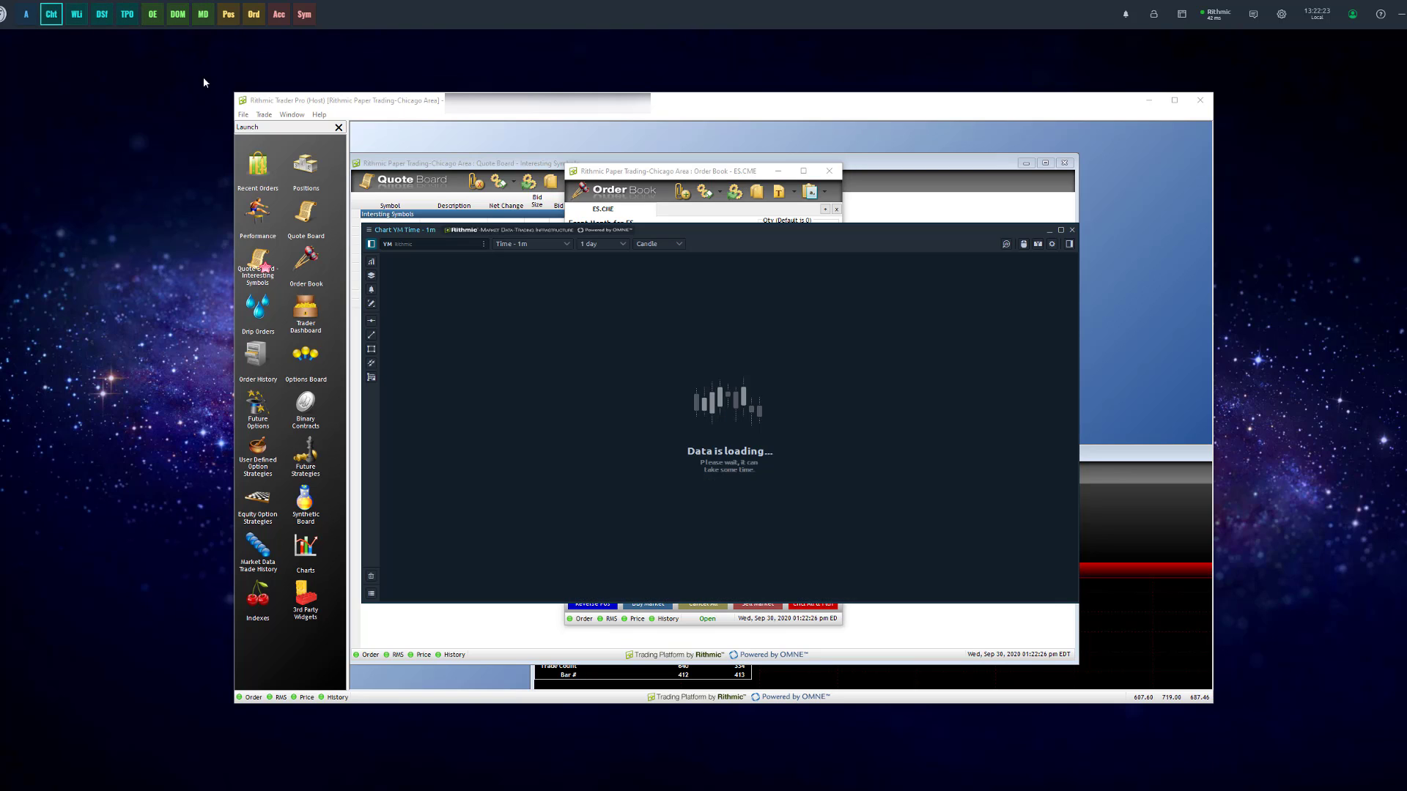
left_click(437, 243)
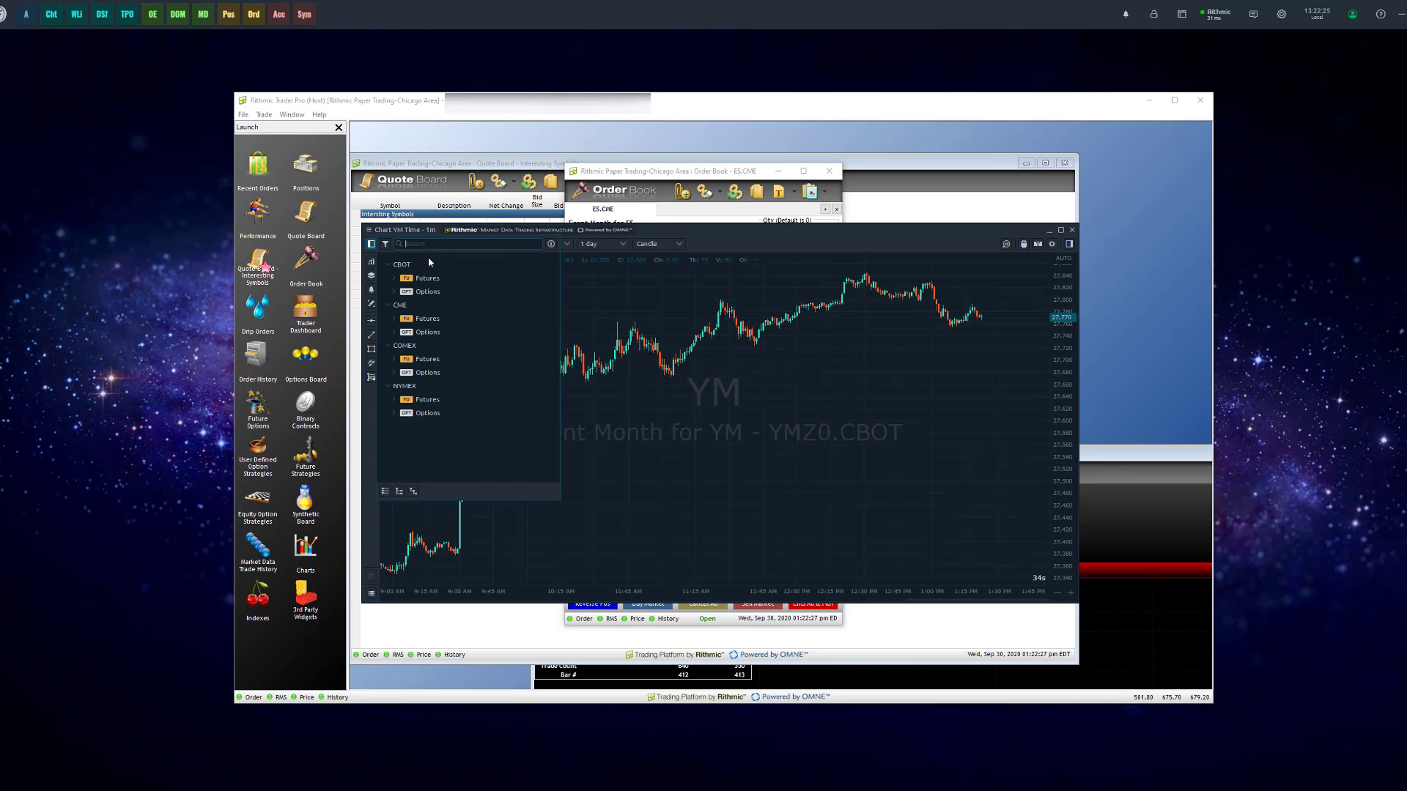
left_click(395, 318)
left_click(404, 427)
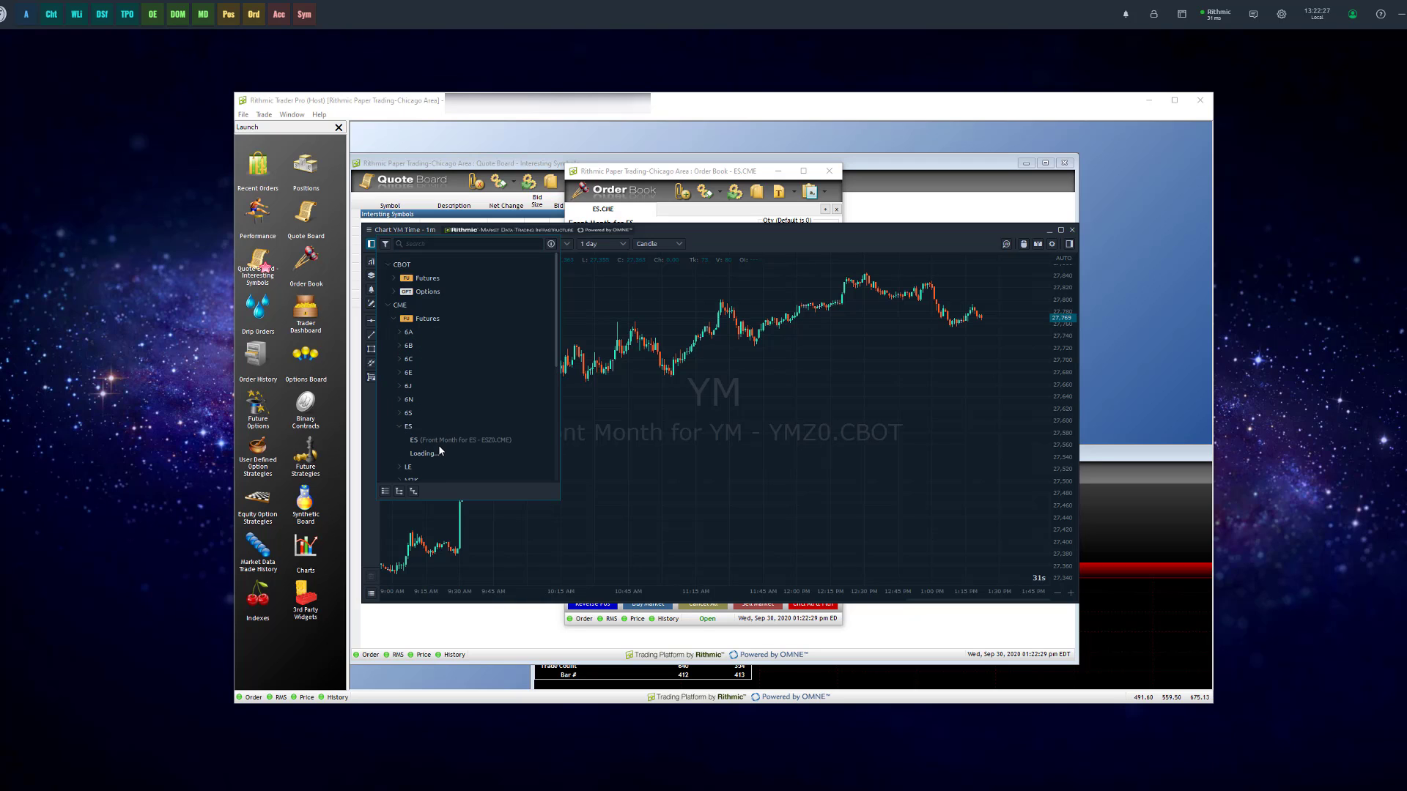
left_click(441, 452)
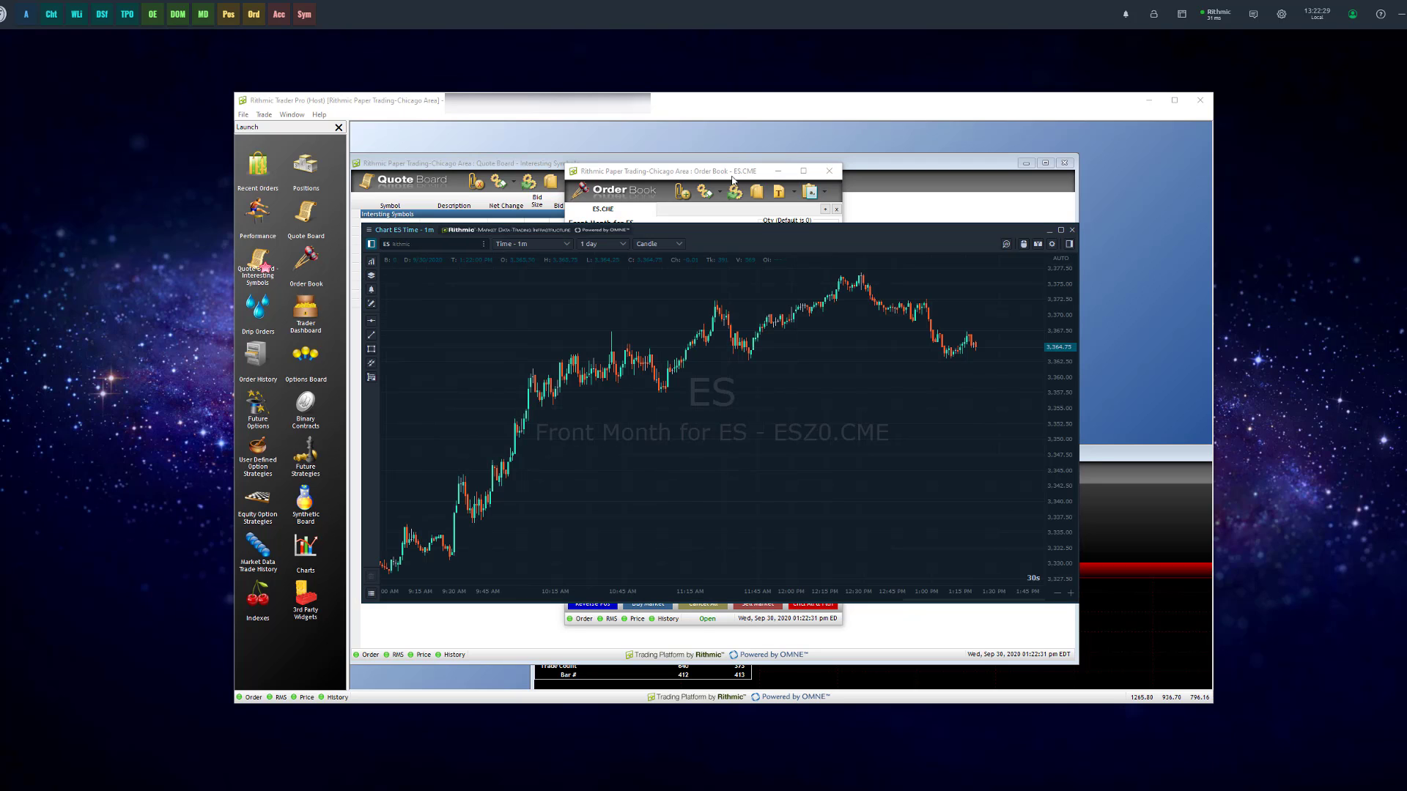
Step: Set the Order Book quantity to 1 and buy one ES contract at market
left_click_drag(735, 177, 986, 122)
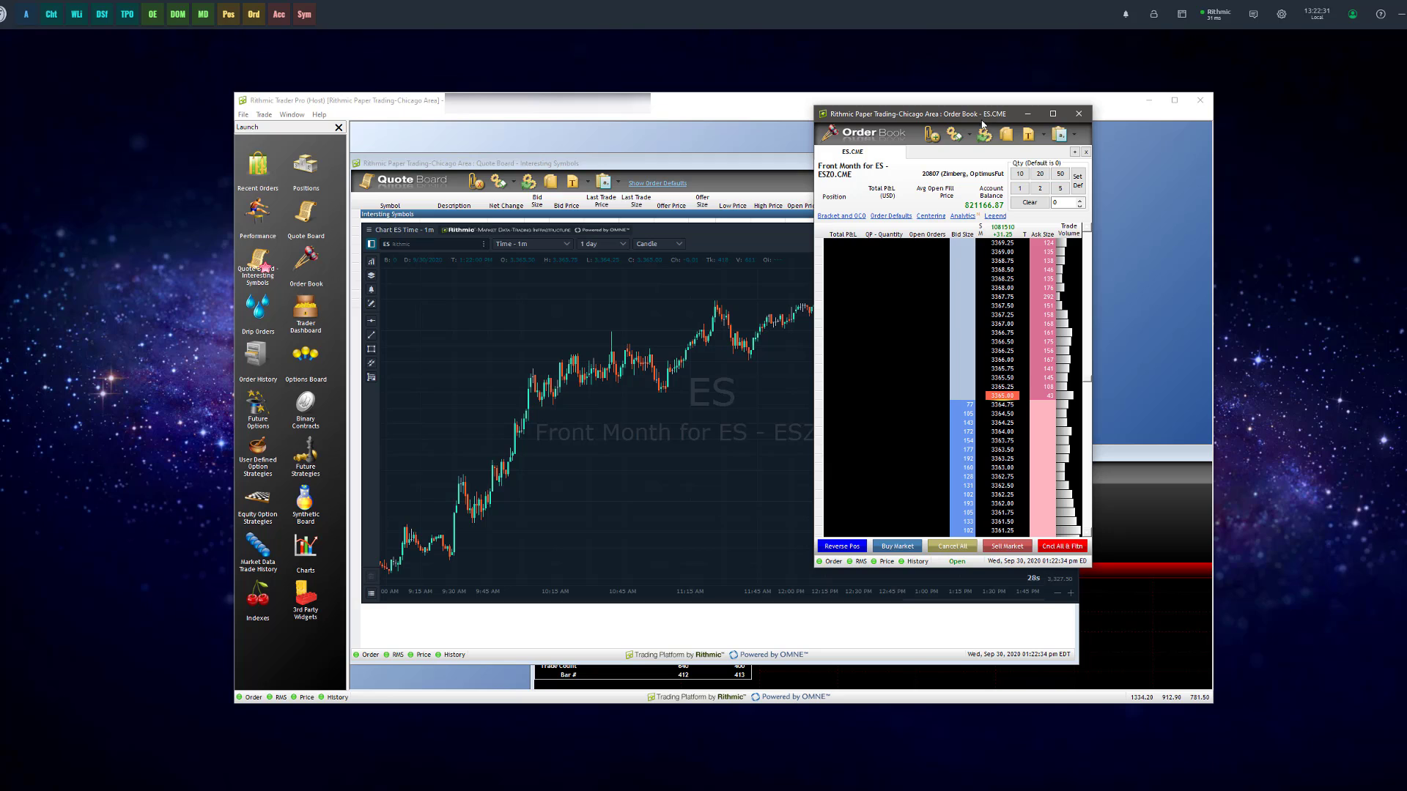
left_click(897, 545)
left_click(768, 440)
left_click(1062, 203)
key("BackSpace")
left_click(1079, 200)
left_click(898, 546)
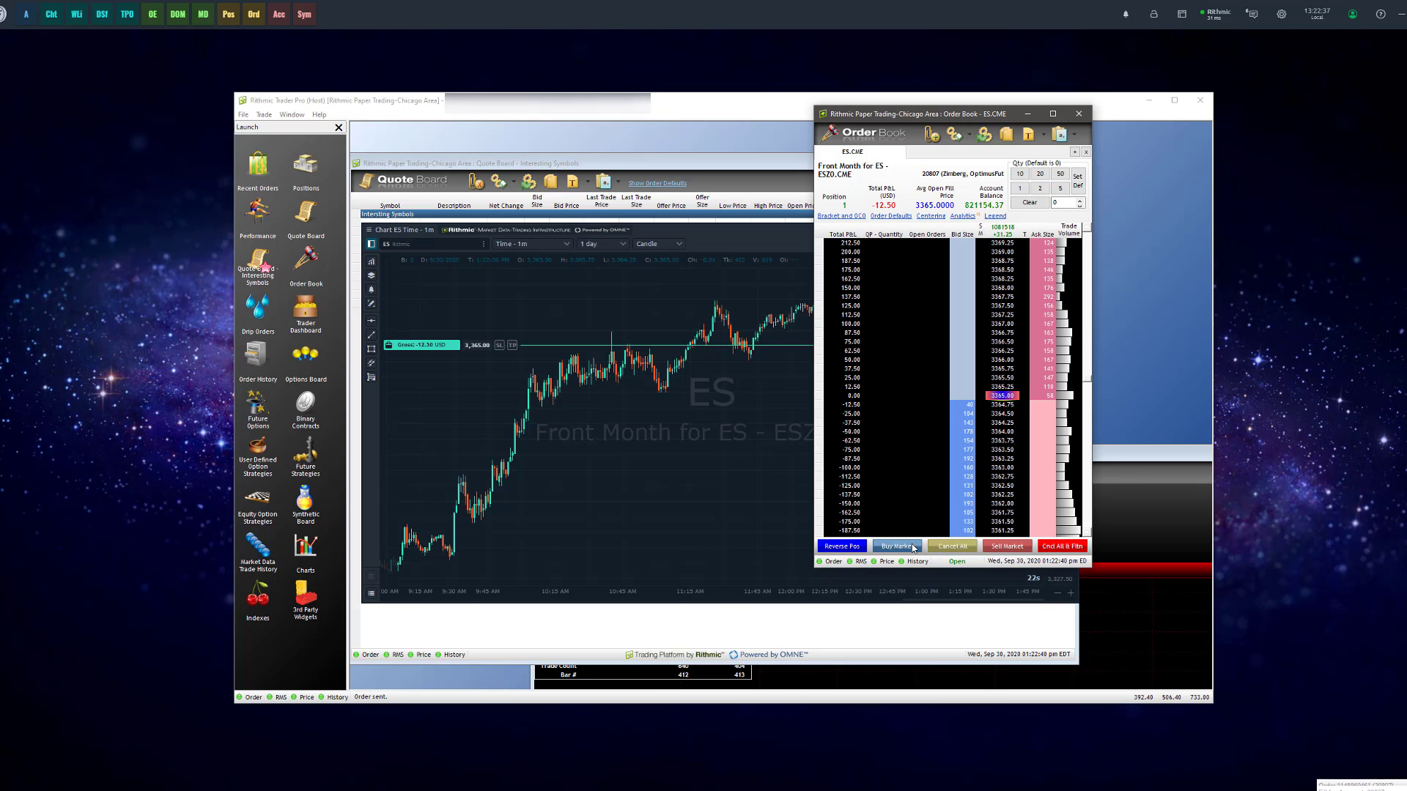
left_click_drag(942, 113, 1021, 112)
left_click(859, 240)
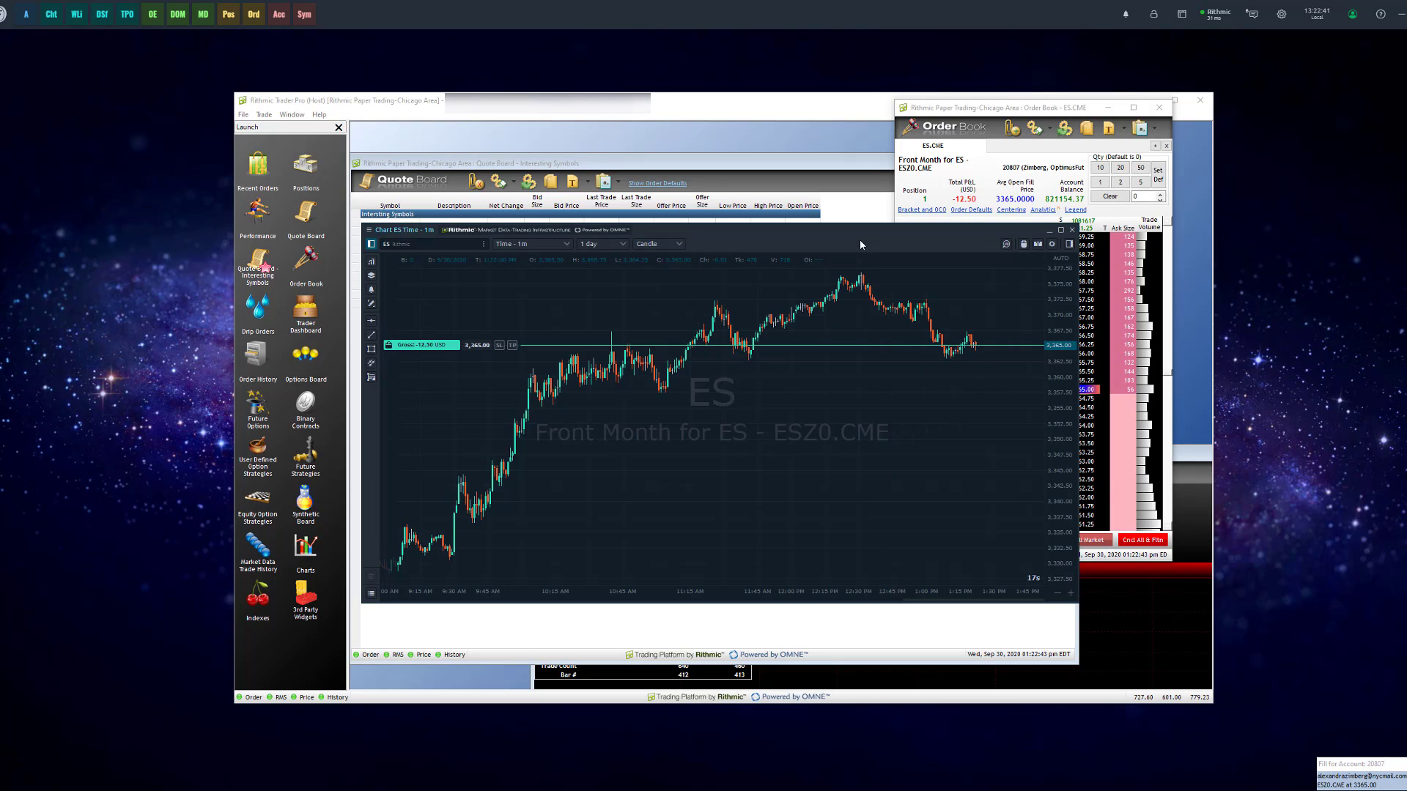